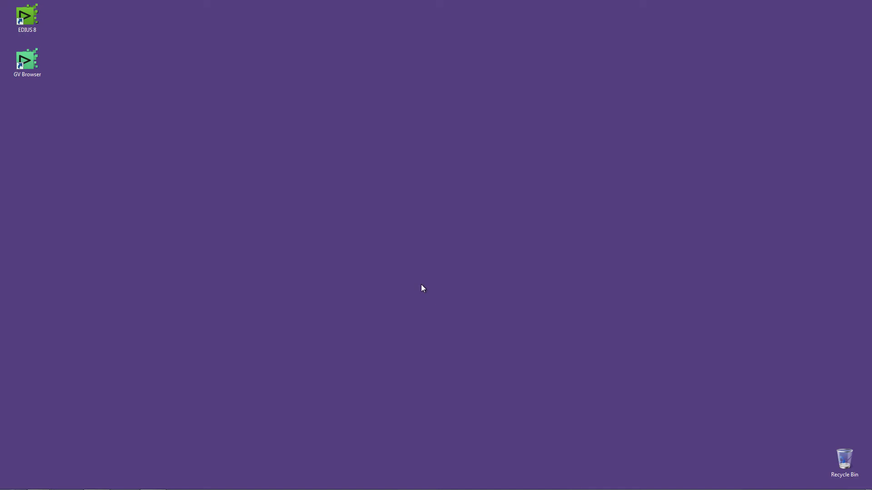
Step: Open the GV License Manager tray menu and its Offline Activation submenu
{"action": "mouse_move", "coordinate": [785, 488]}
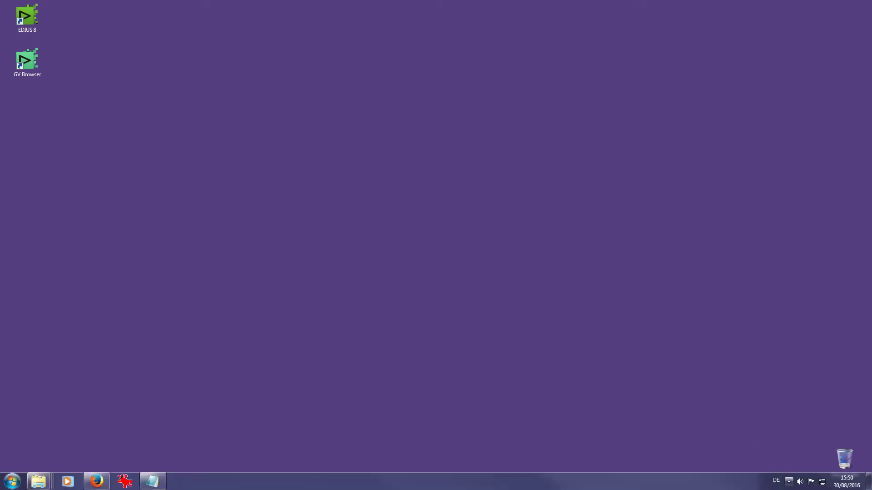
{"action": "left_click", "coordinate": [790, 485]}
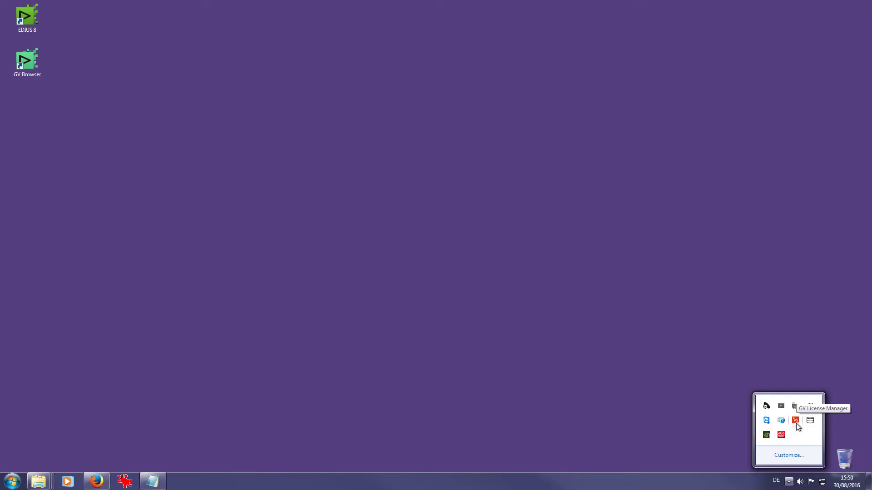
{"action": "right_click", "coordinate": [796, 424]}
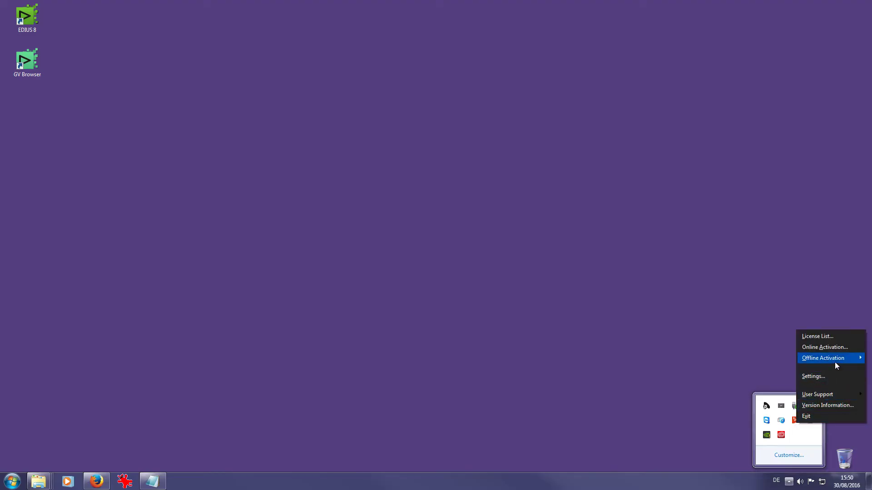
{"action": "mouse_move", "coordinate": [836, 361]}
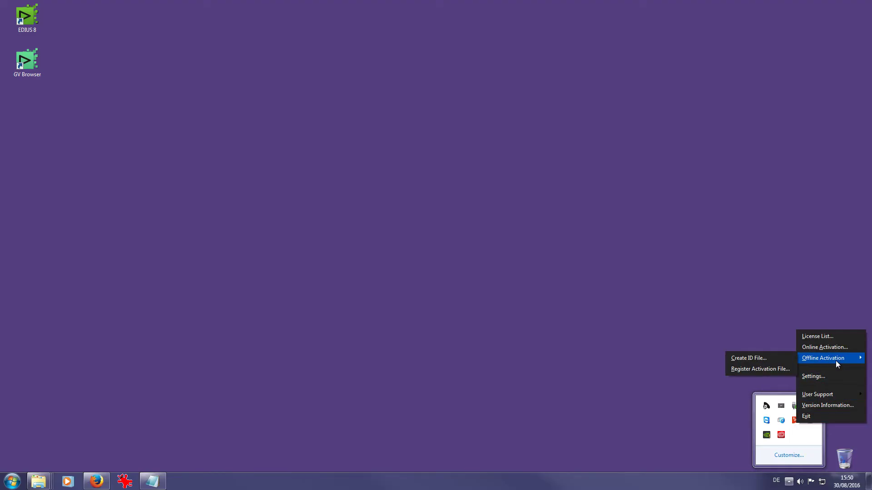
Step: Choose Create ID File, paste the product serial number, and confirm it
{"action": "left_click", "coordinate": [778, 359]}
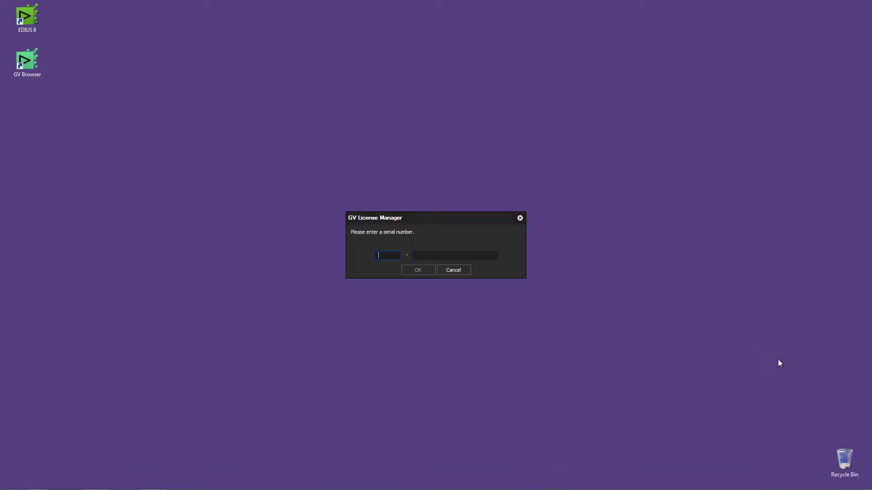
{"action": "key", "text": "ctrl+v"}
{"action": "left_click", "coordinate": [417, 271]}
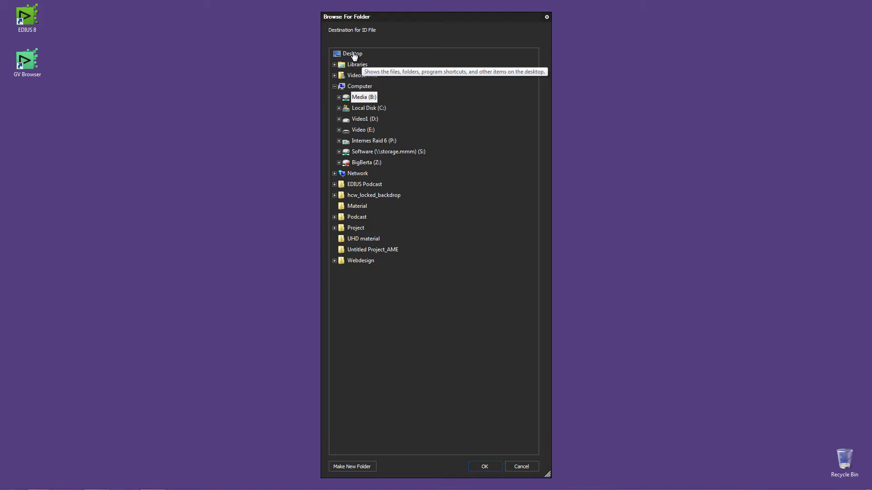
Step: Save the activation ID files to the Desktop and dismiss the ID file created message
{"action": "left_click", "coordinate": [353, 54]}
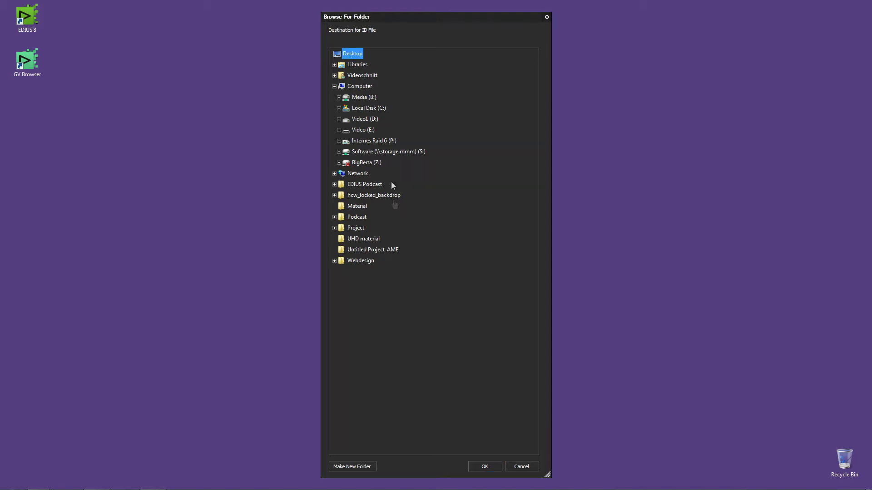
{"action": "left_click", "coordinate": [495, 469]}
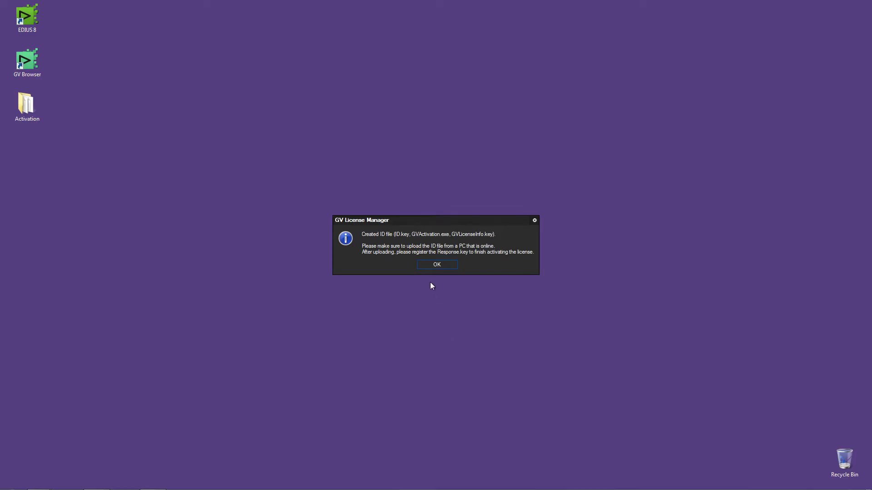
{"action": "left_click", "coordinate": [430, 267]}
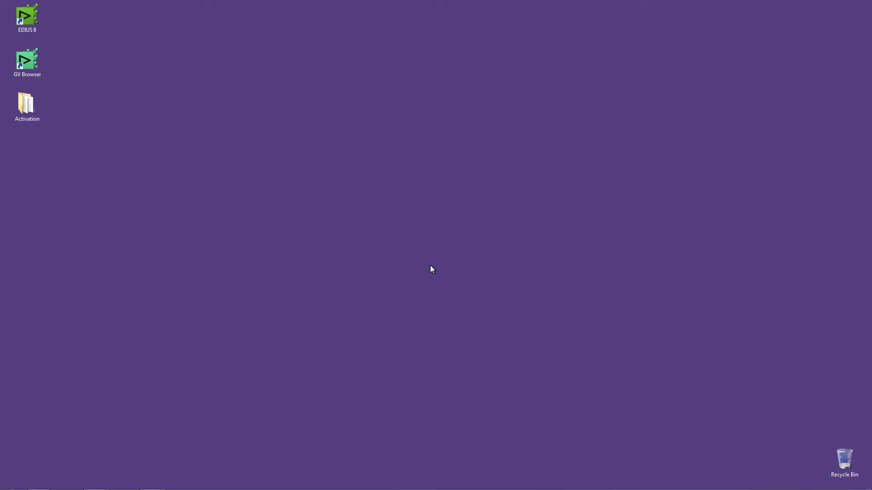
Step: Copy the desktop Activation folder onto the removable Video drive in Explorer
{"action": "key", "text": "super+e"}
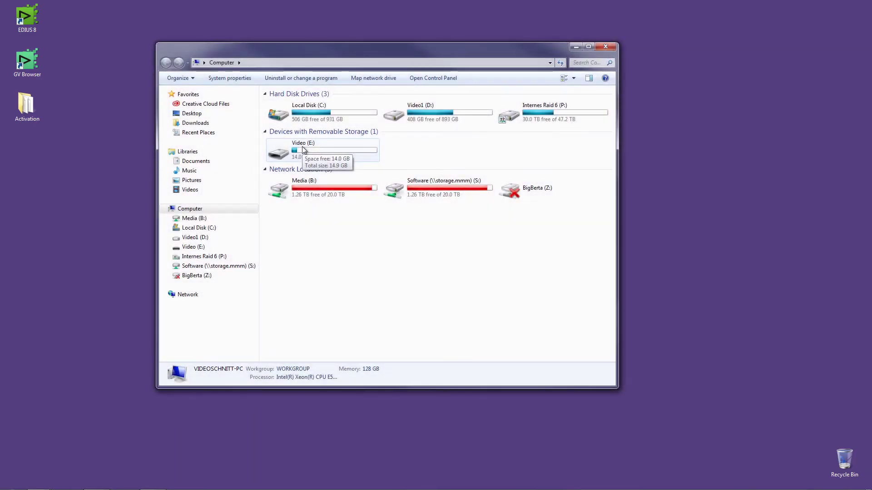
{"action": "left_click_drag", "start_coordinate": [26, 104], "coordinate": [301, 154]}
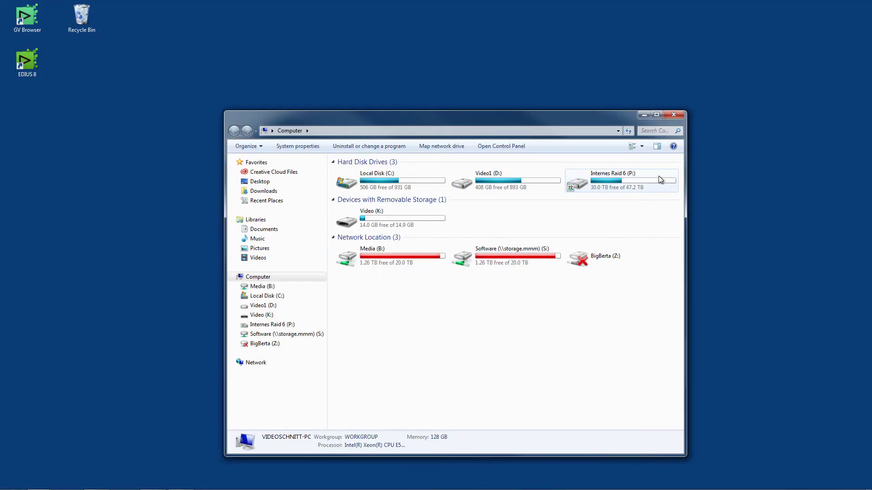
Step: Copy the Activation folder from Video (K:) to the desktop, open it, and select GVActivation.exe
{"action": "left_click", "coordinate": [267, 315]}
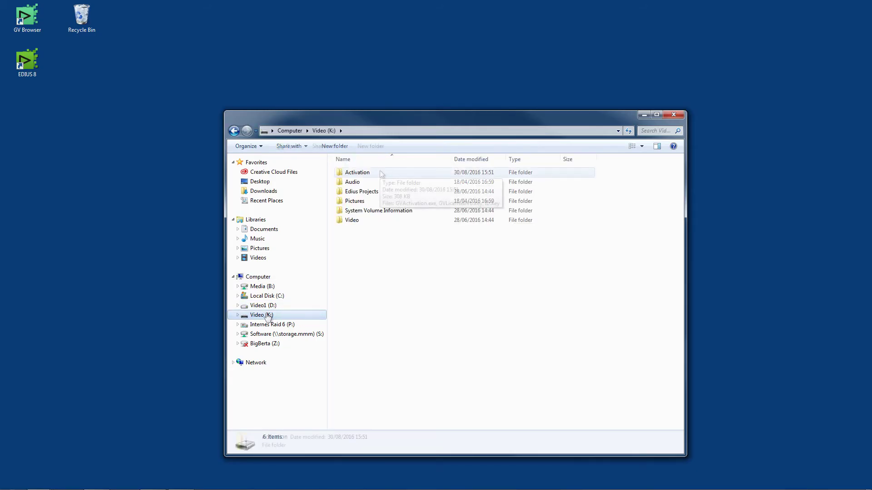
{"action": "left_click_drag", "start_coordinate": [379, 176], "coordinate": [31, 126]}
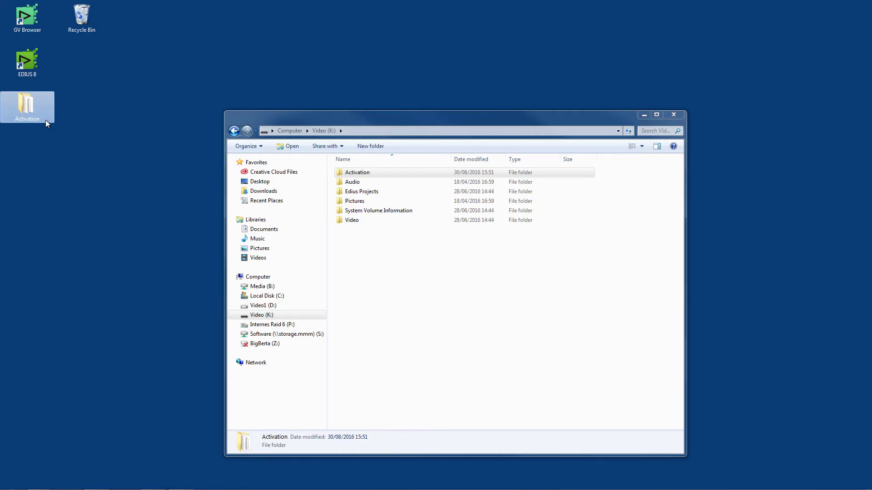
{"action": "double_click", "coordinate": [39, 118]}
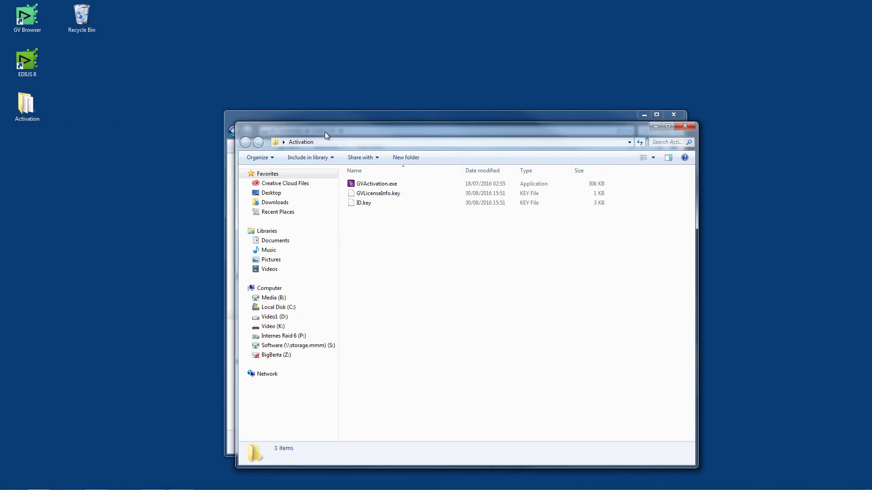
{"action": "left_click", "coordinate": [431, 186]}
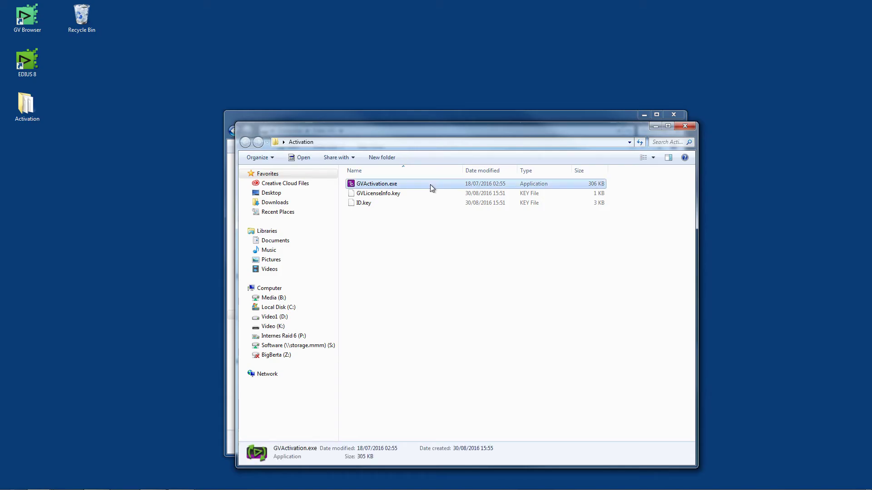
Step: Run GVActivation.exe, confirm the license activation, and dismiss the activated message
{"action": "double_click", "coordinate": [430, 186]}
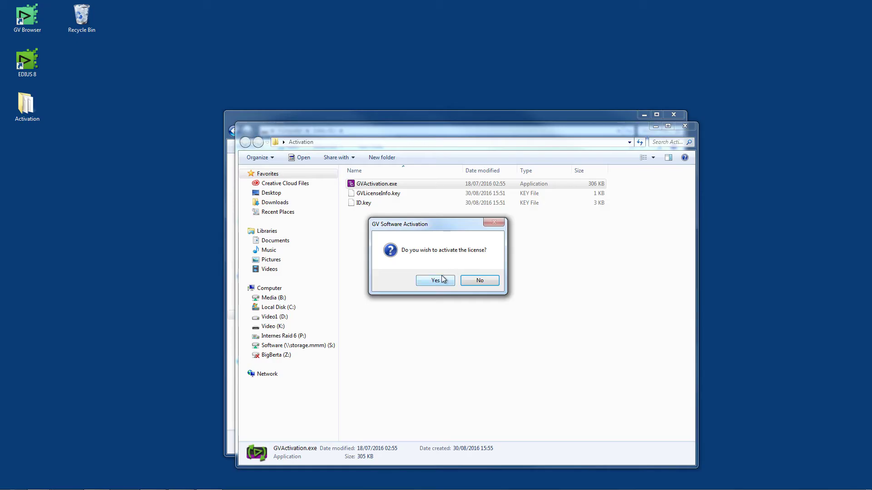
{"action": "left_click", "coordinate": [443, 279]}
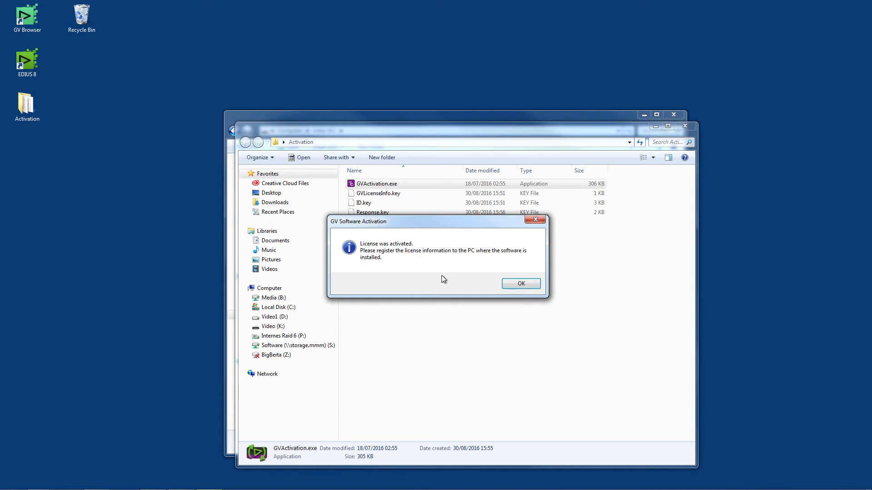
{"action": "left_click", "coordinate": [512, 284]}
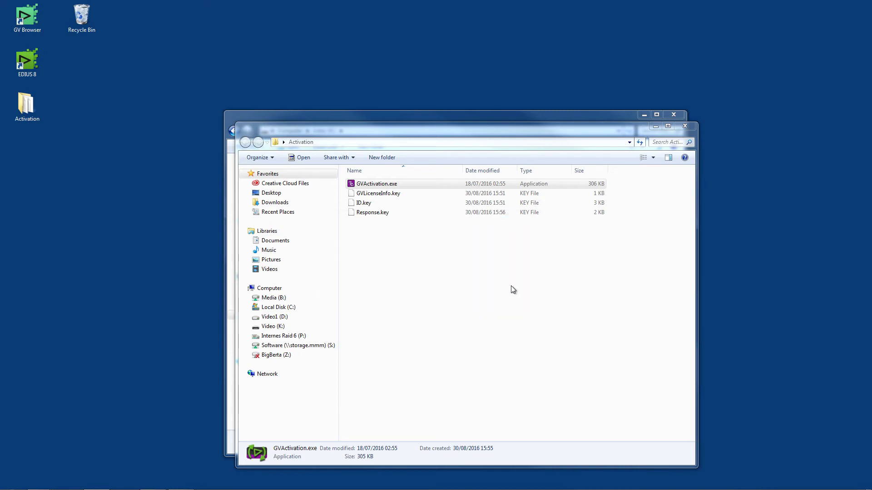
Step: Copy the new Response.key file onto the Video (K:) drive
{"action": "left_click", "coordinate": [410, 217]}
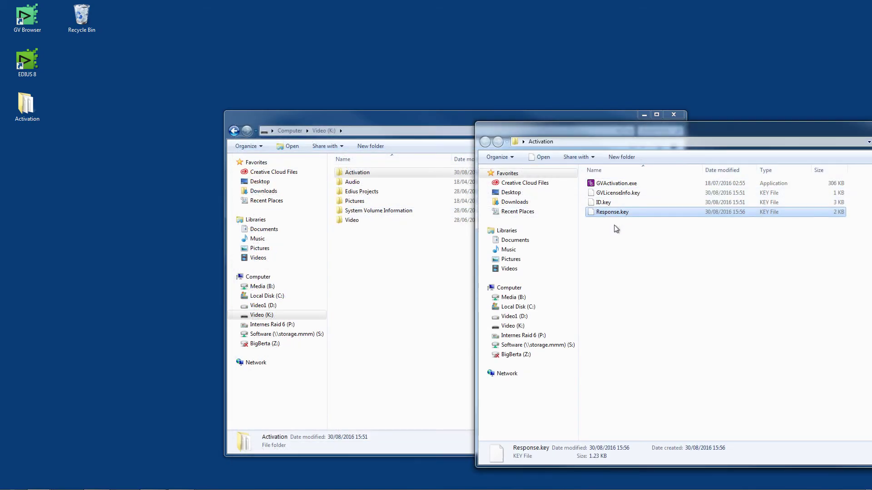
{"action": "left_click_drag", "start_coordinate": [615, 213], "coordinate": [374, 276]}
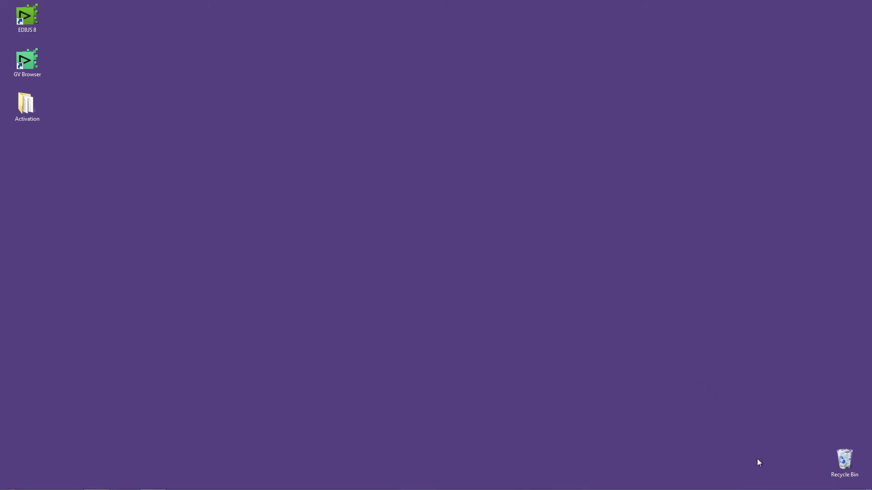
Step: Register Response.key from Video (E:) as the activation file and dismiss the registration confirmation
{"action": "left_click", "coordinate": [789, 482]}
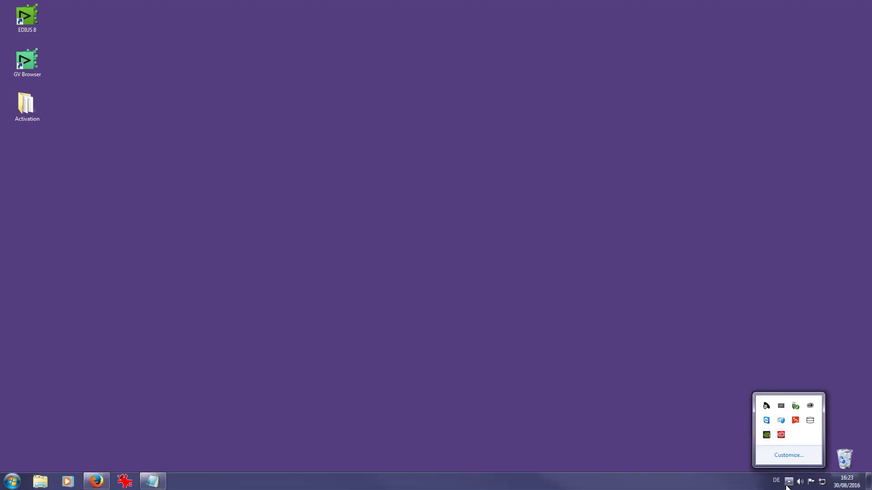
{"action": "right_click", "coordinate": [798, 421]}
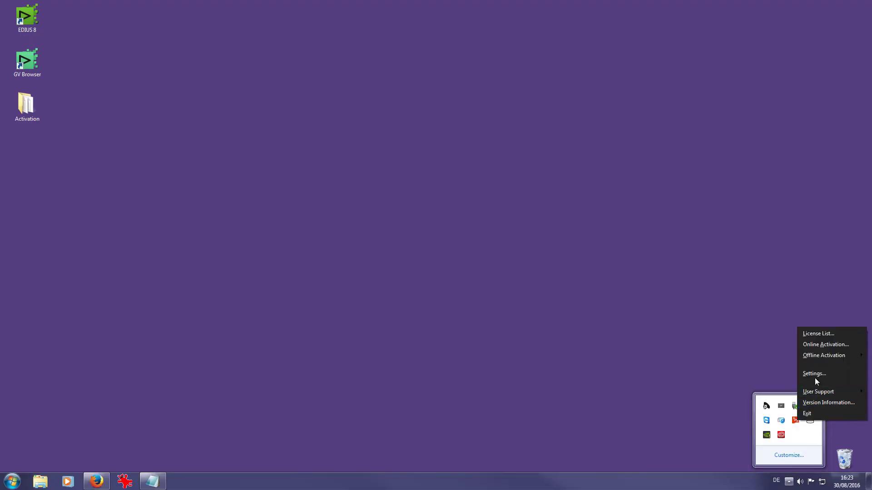
{"action": "mouse_move", "coordinate": [820, 359]}
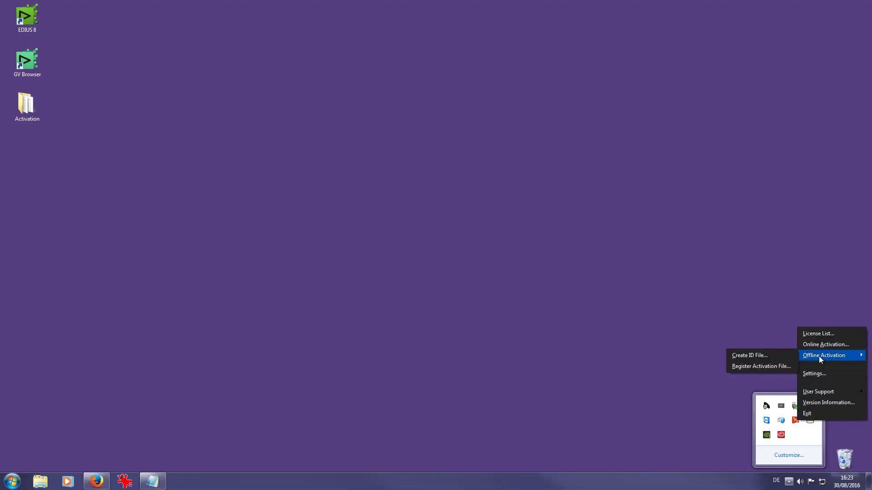
{"action": "left_click", "coordinate": [794, 367]}
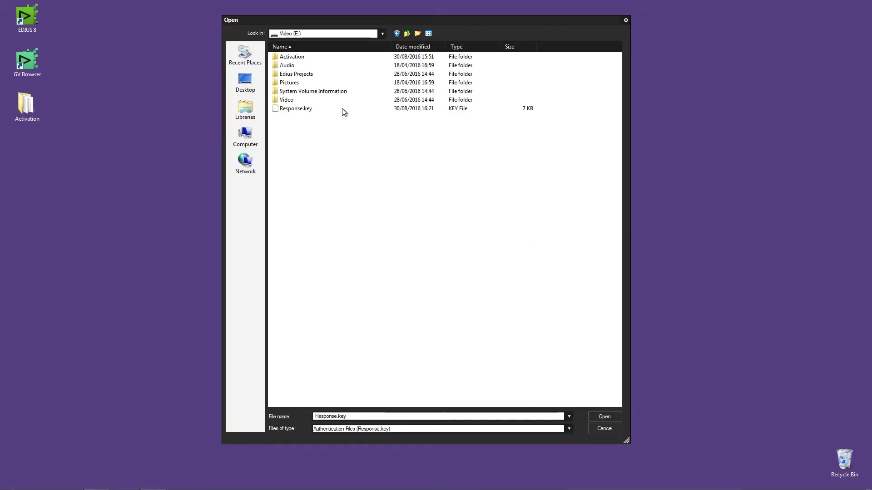
{"action": "left_click", "coordinate": [321, 109]}
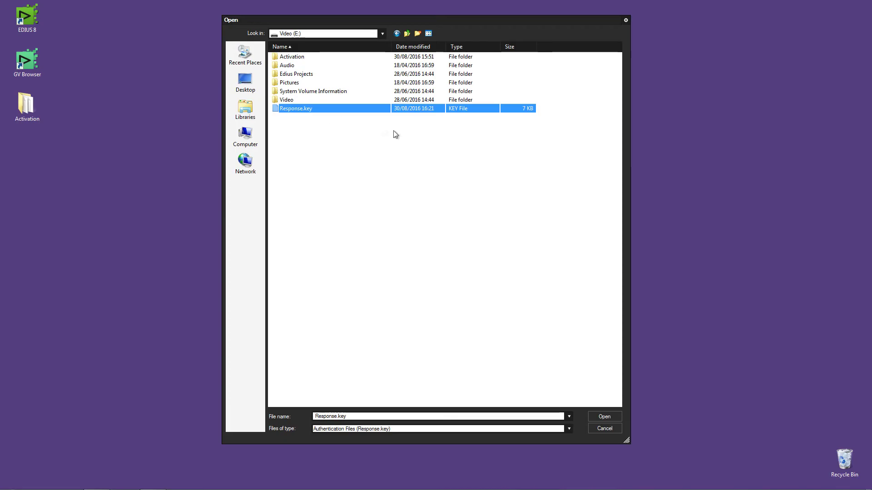
{"action": "left_click", "coordinate": [614, 421]}
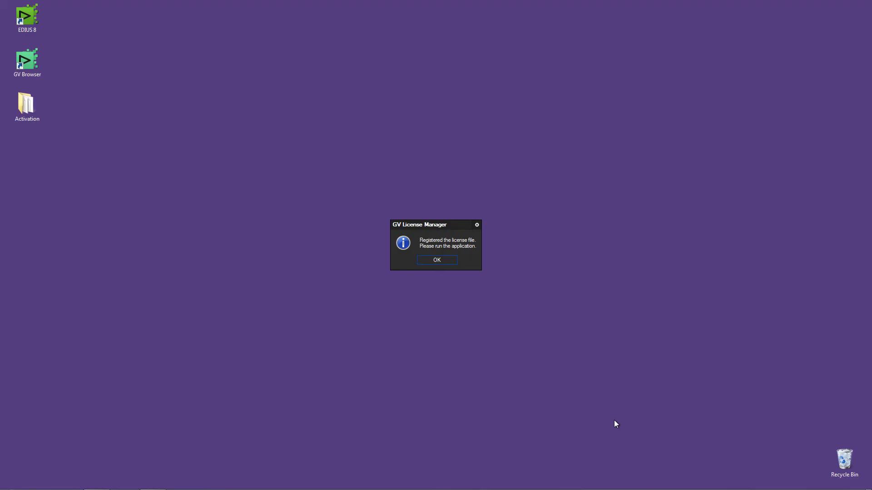
{"action": "left_click", "coordinate": [446, 261]}
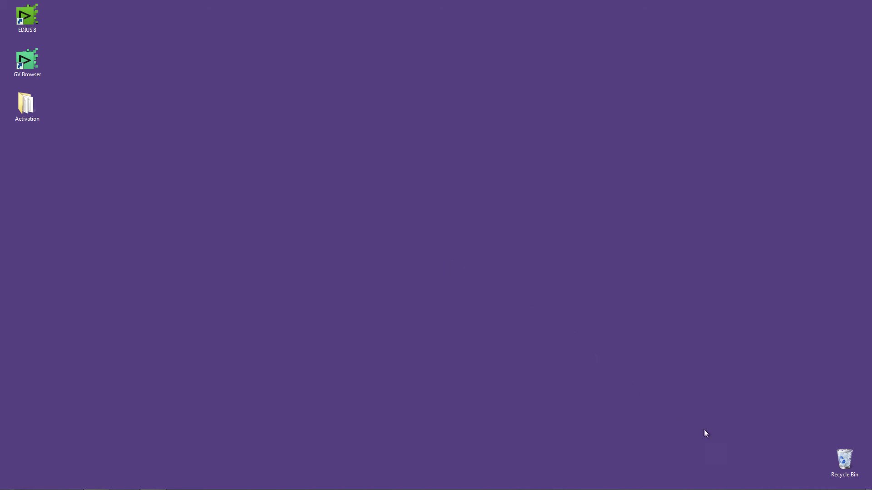
Step: From the License List, create the EDIUS 8 offline deactivation ID file on the Desktop and dismiss the message
{"action": "left_click", "coordinate": [789, 481]}
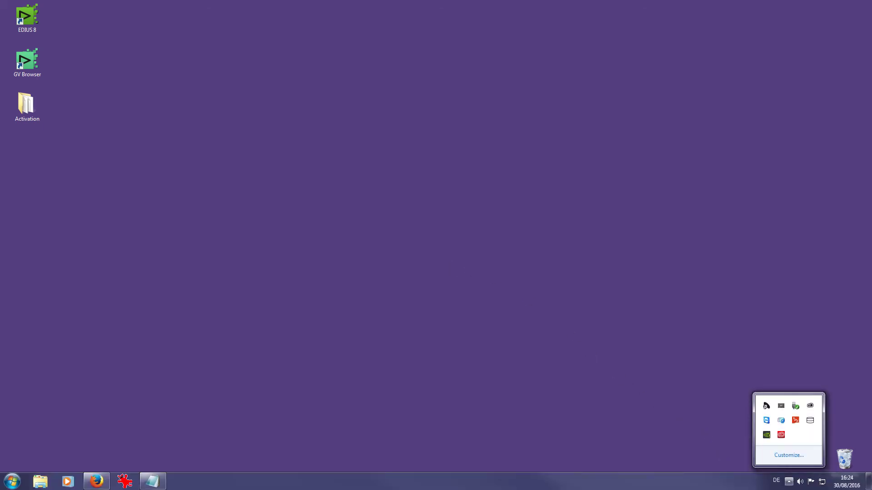
{"action": "right_click", "coordinate": [794, 422]}
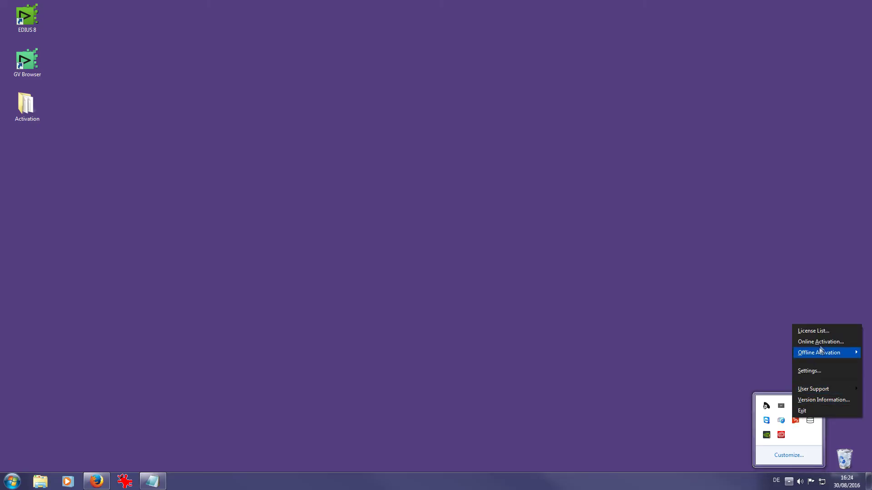
{"action": "left_click", "coordinate": [838, 331]}
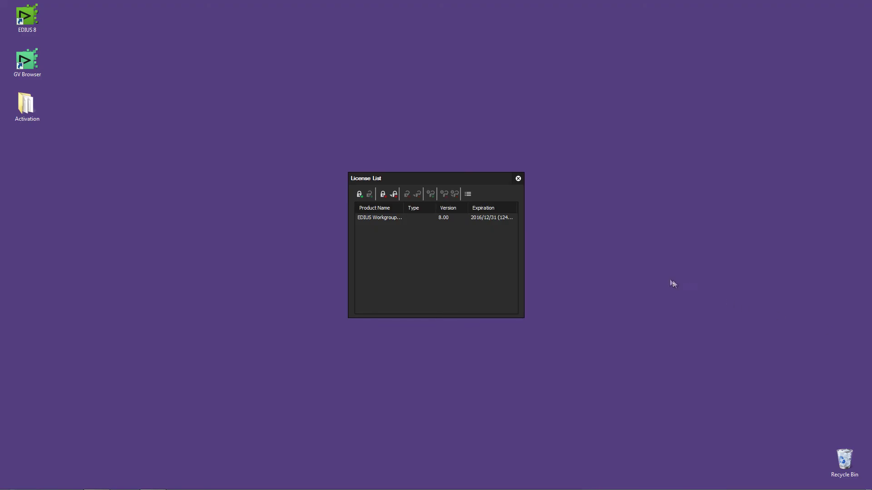
{"action": "left_click", "coordinate": [467, 221]}
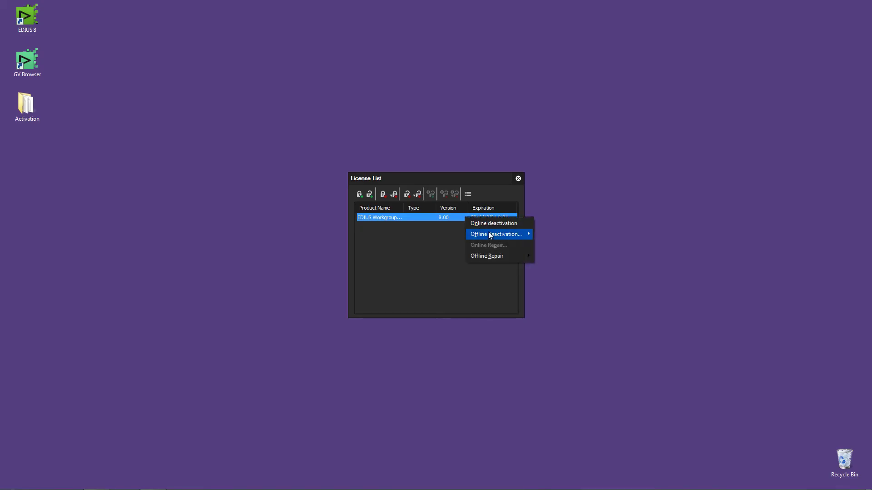
{"action": "mouse_move", "coordinate": [490, 235]}
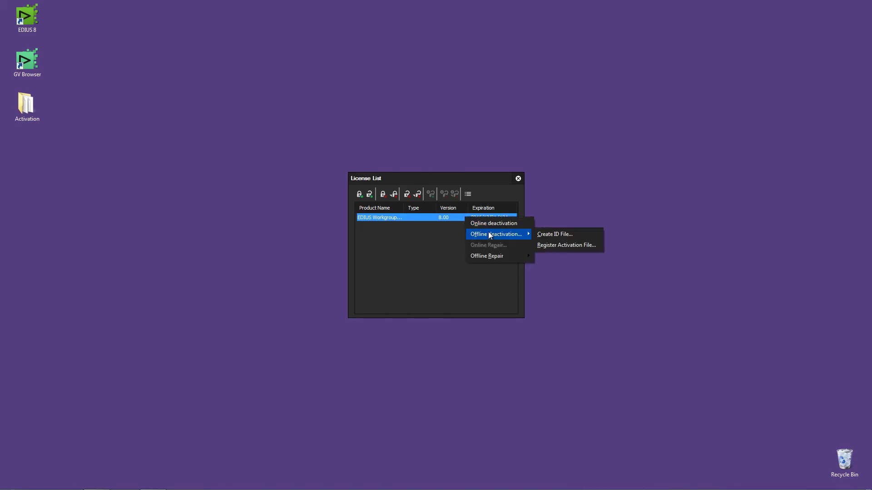
{"action": "left_click", "coordinate": [583, 235]}
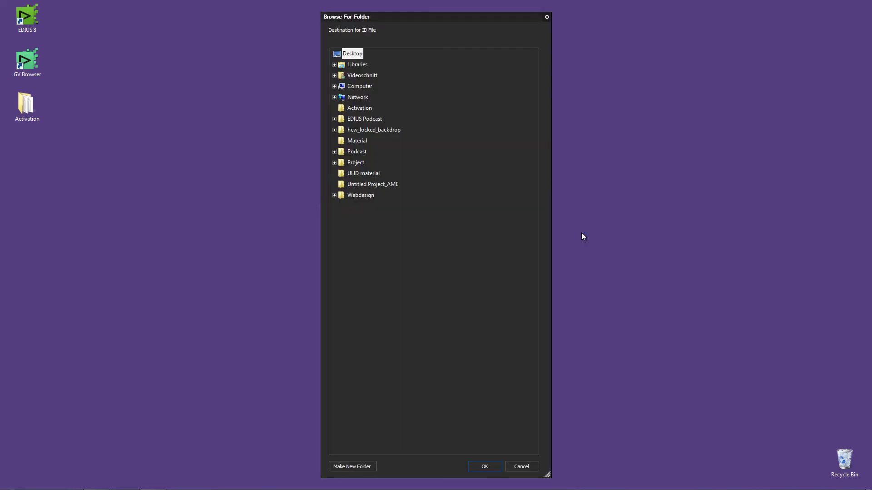
{"action": "left_click", "coordinate": [492, 465]}
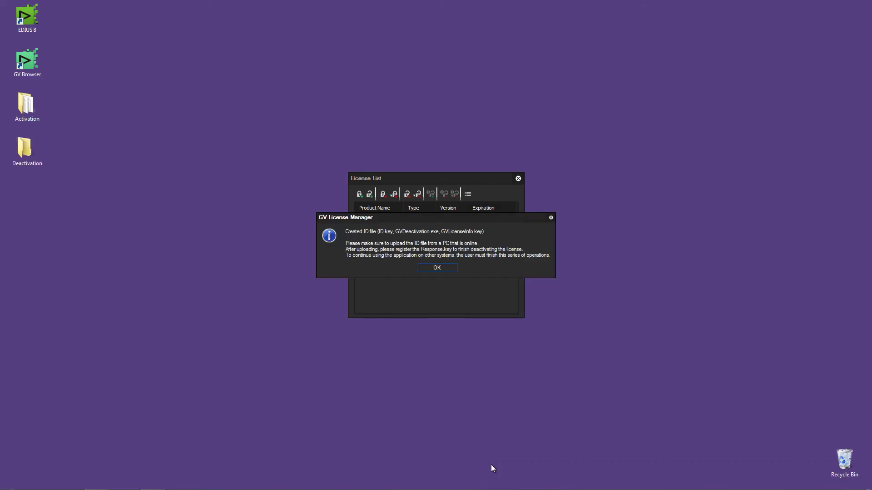
{"action": "left_click", "coordinate": [443, 269]}
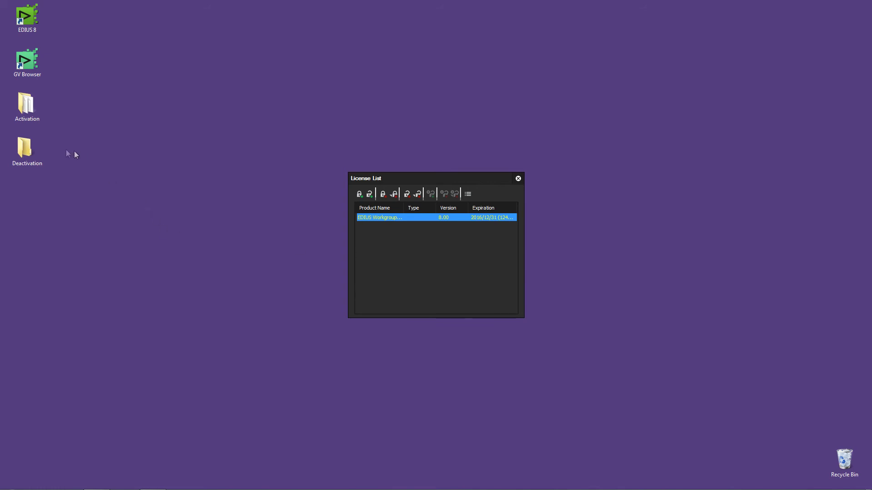
Step: Close the License List and copy the desktop Deactivation folder onto Video (E:) in Explorer
{"action": "left_click", "coordinate": [36, 149]}
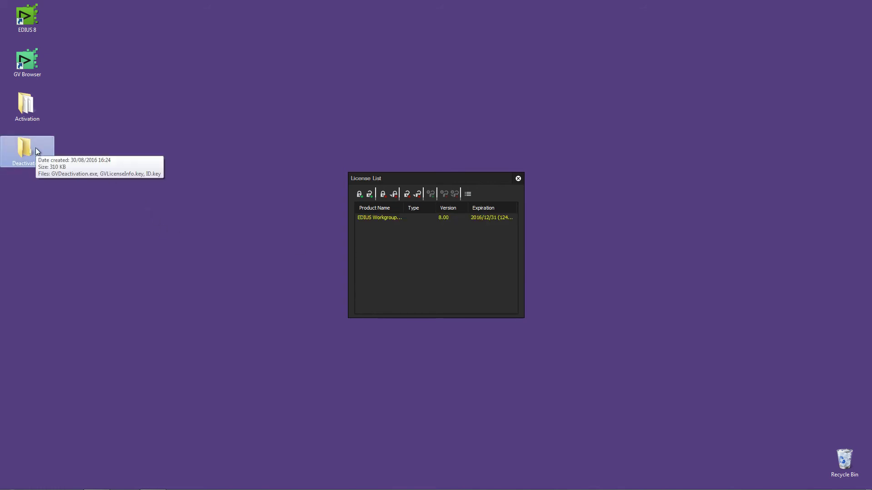
{"action": "left_click", "coordinate": [518, 179]}
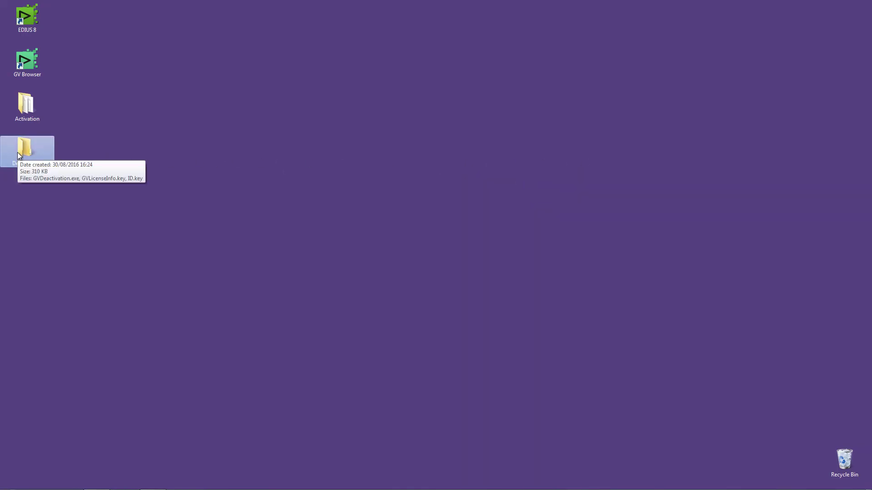
{"action": "key", "text": "super+e"}
{"action": "left_click_drag", "start_coordinate": [232, 59], "coordinate": [320, 61]}
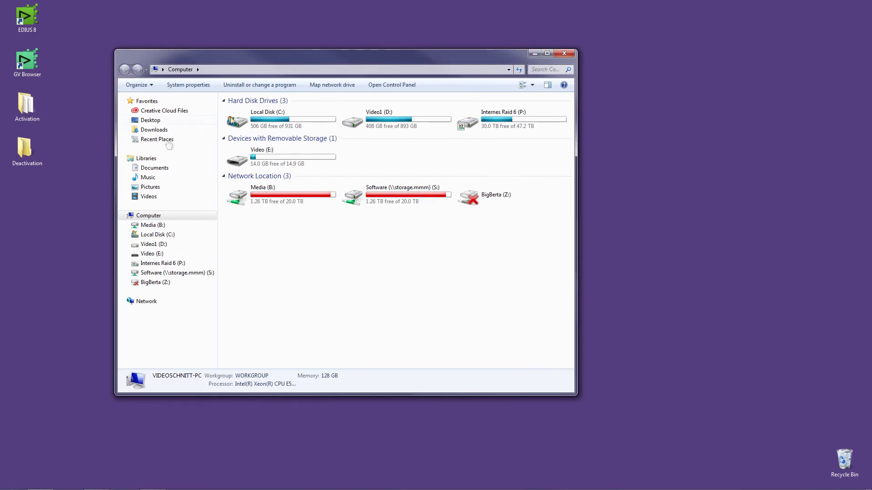
{"action": "left_click_drag", "start_coordinate": [36, 158], "coordinate": [234, 166]}
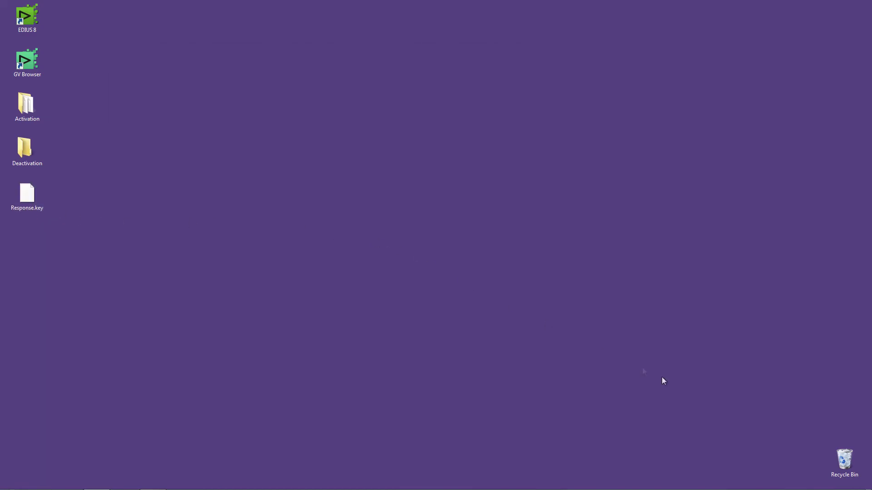
Step: Open the License List from the GV License Manager tray icon
{"action": "left_click", "coordinate": [788, 482]}
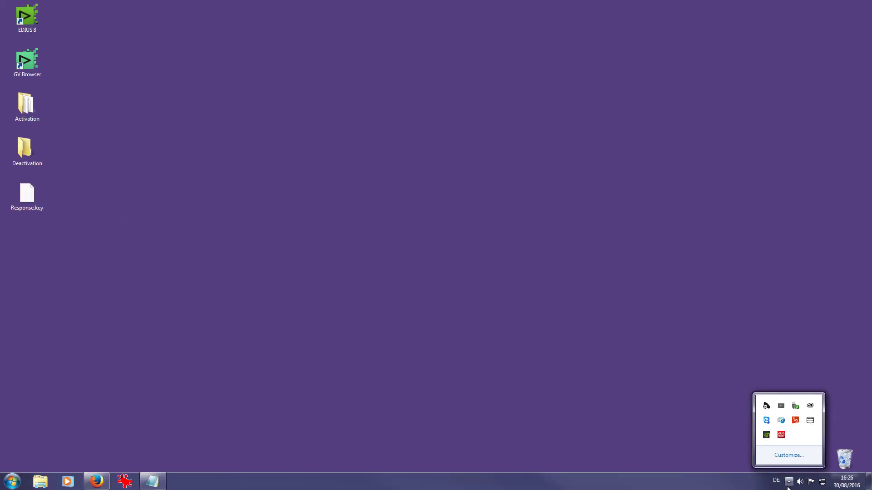
{"action": "right_click", "coordinate": [794, 421]}
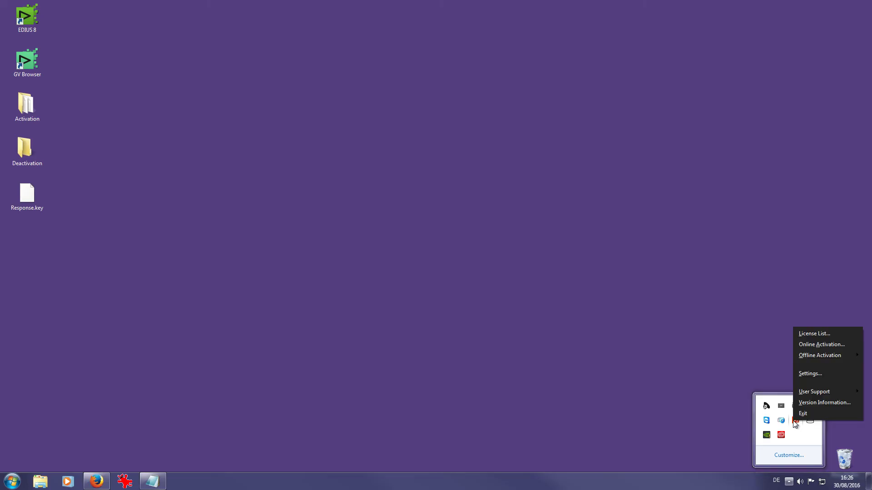
{"action": "left_click", "coordinate": [837, 332]}
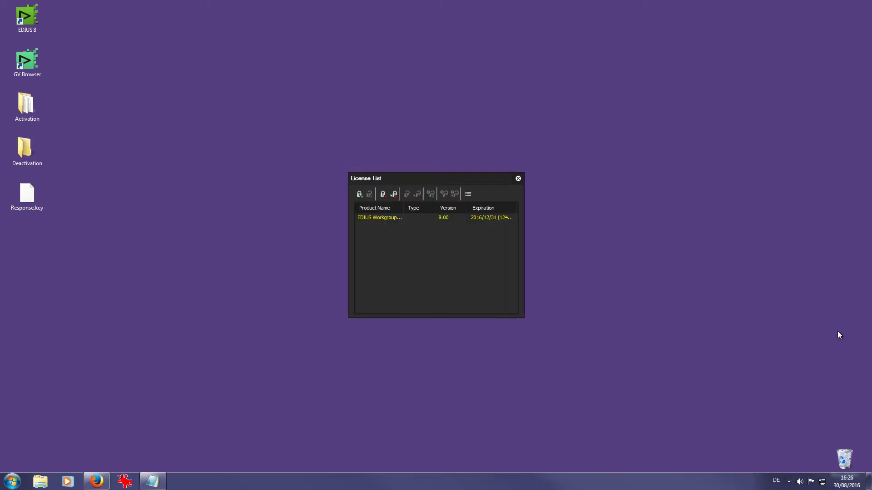
Step: Register the desktop Response.key as the offline deactivation file for the EDIUS 8 license
{"action": "left_click", "coordinate": [440, 220]}
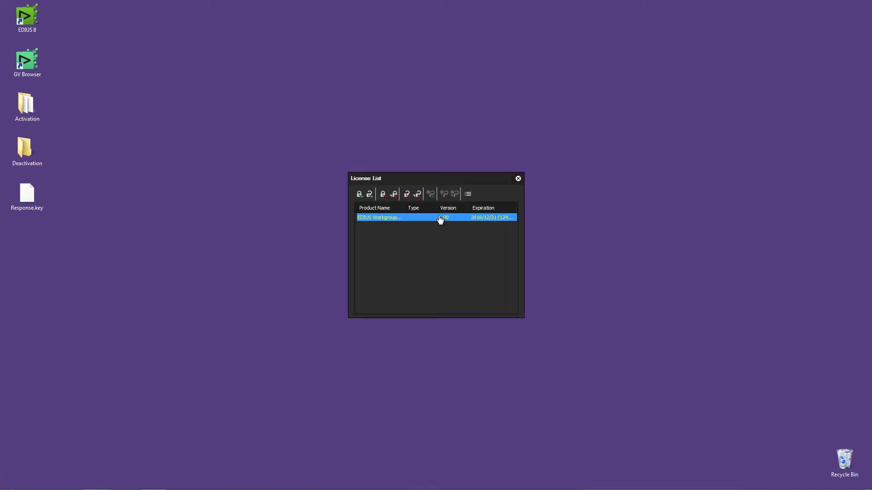
{"action": "right_click", "coordinate": [440, 220]}
{"action": "mouse_move", "coordinate": [495, 232]}
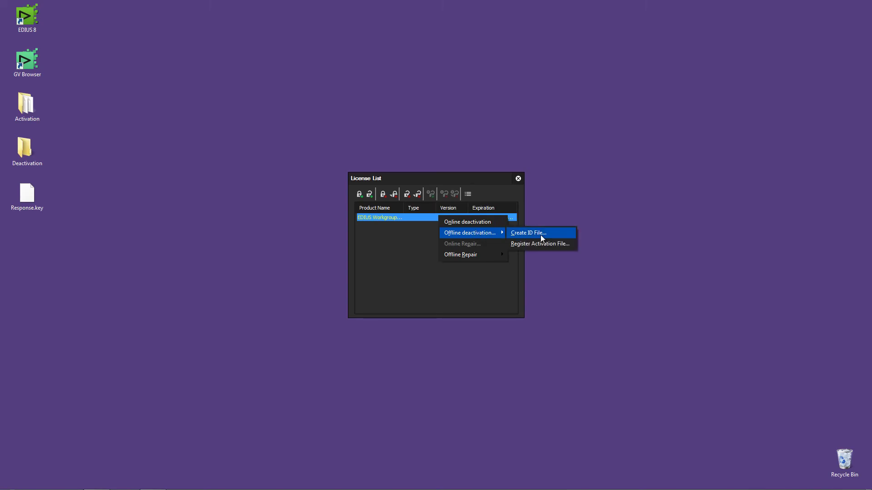
{"action": "left_click", "coordinate": [573, 245]}
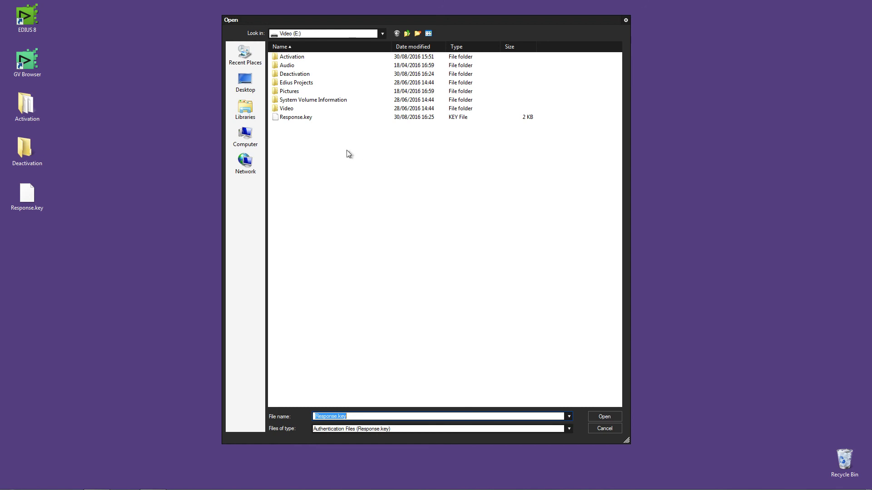
{"action": "left_click", "coordinate": [236, 93]}
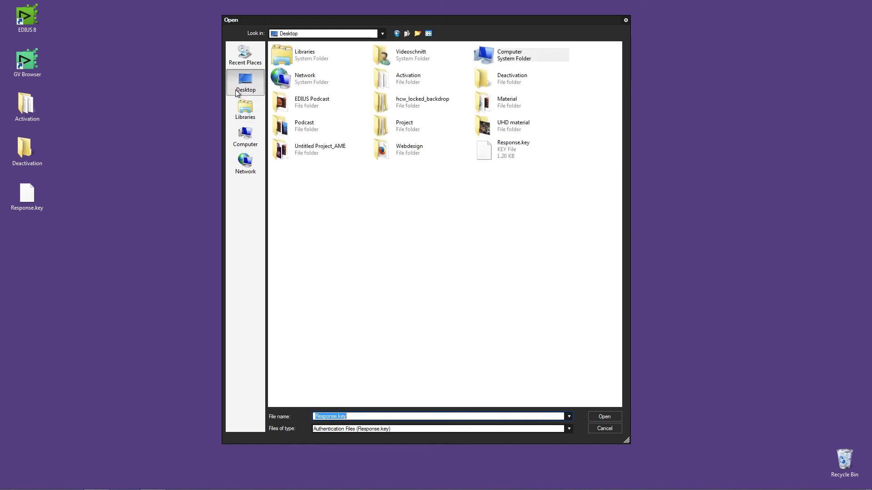
{"action": "left_click", "coordinate": [527, 151]}
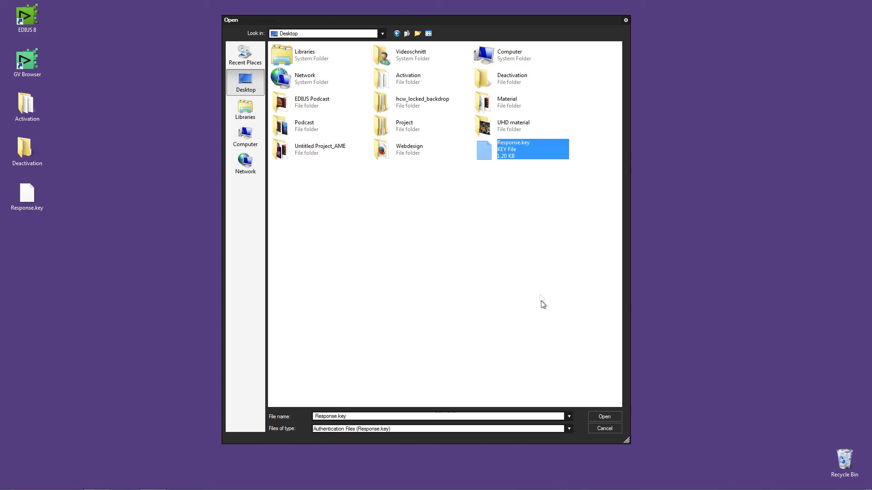
{"action": "left_click", "coordinate": [597, 418]}
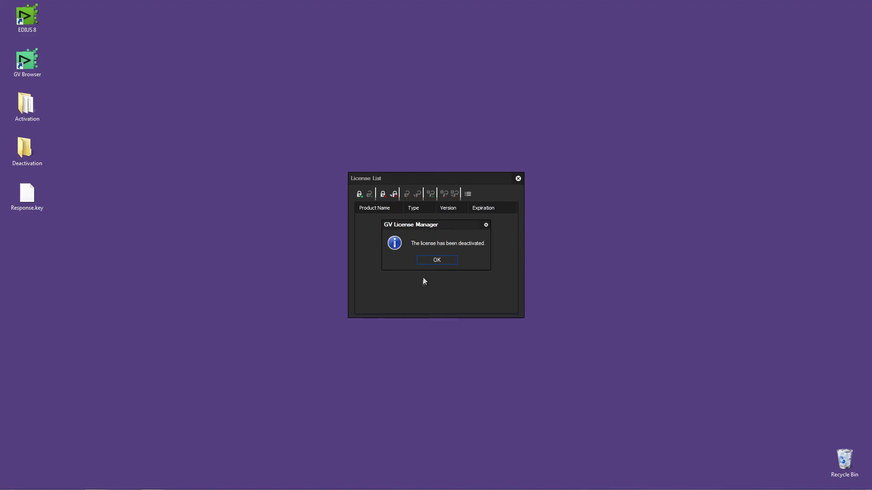
{"action": "left_click", "coordinate": [427, 263]}
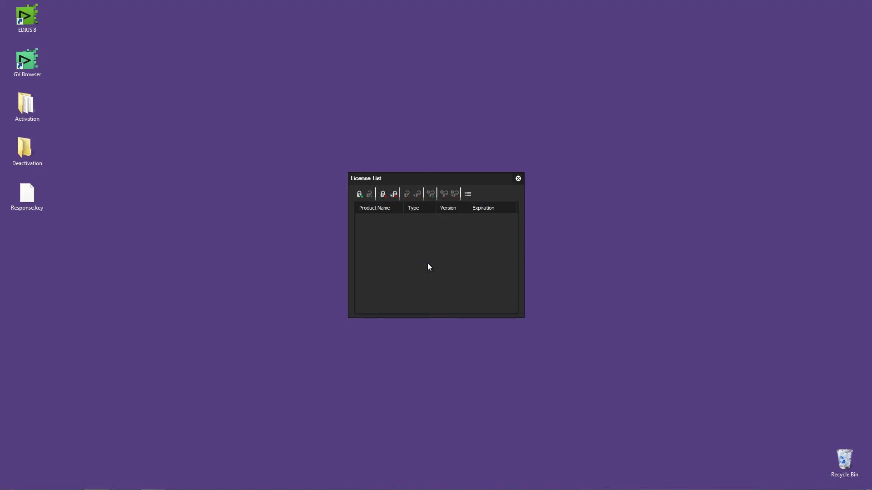